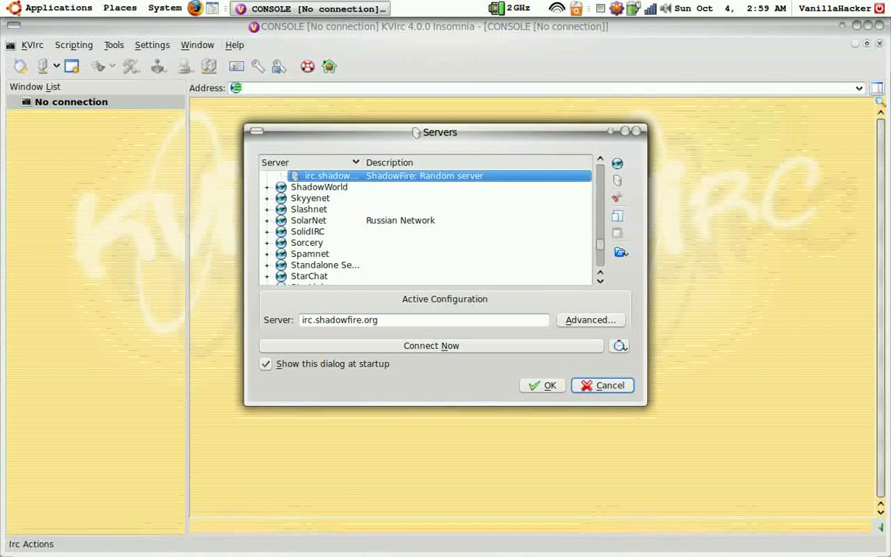
Step: Connect to the ShadowFire server and close the Servers dialog to show the console log
left_click(50, 10)
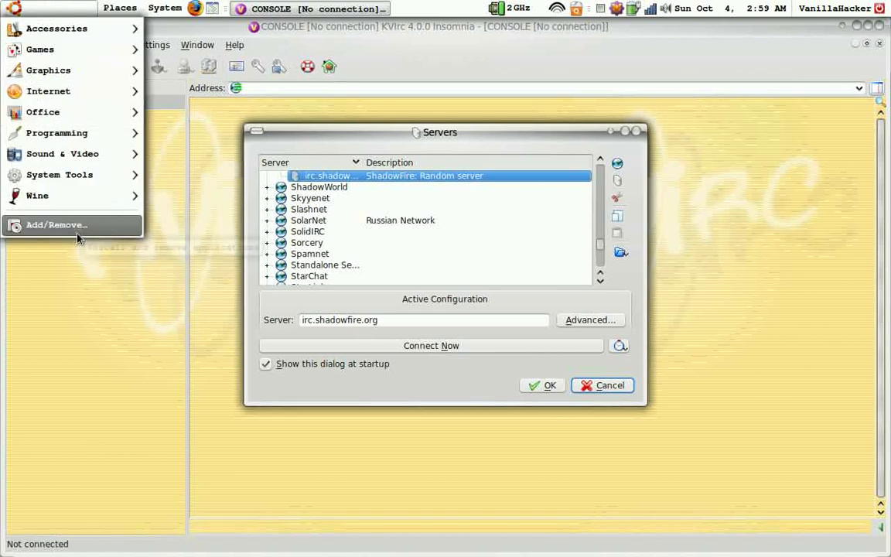
left_click(115, 301)
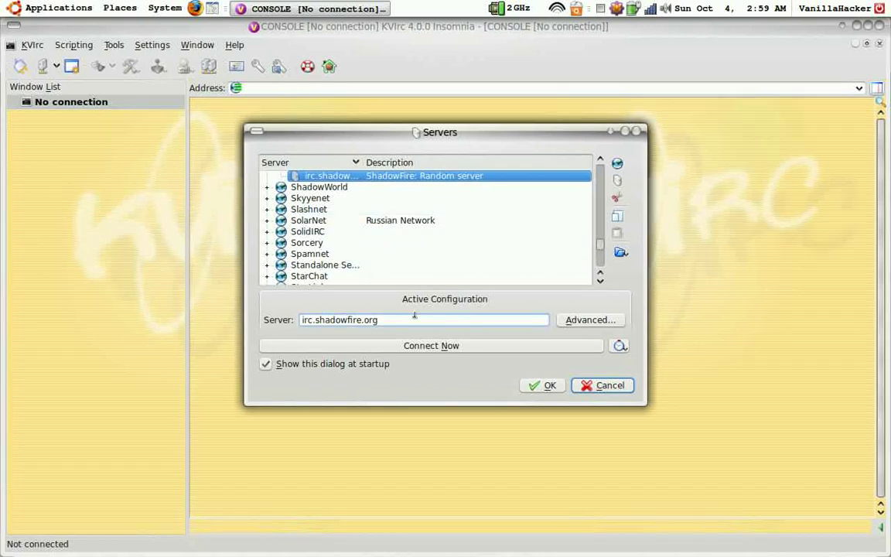
scroll(298, 206, "up", 5)
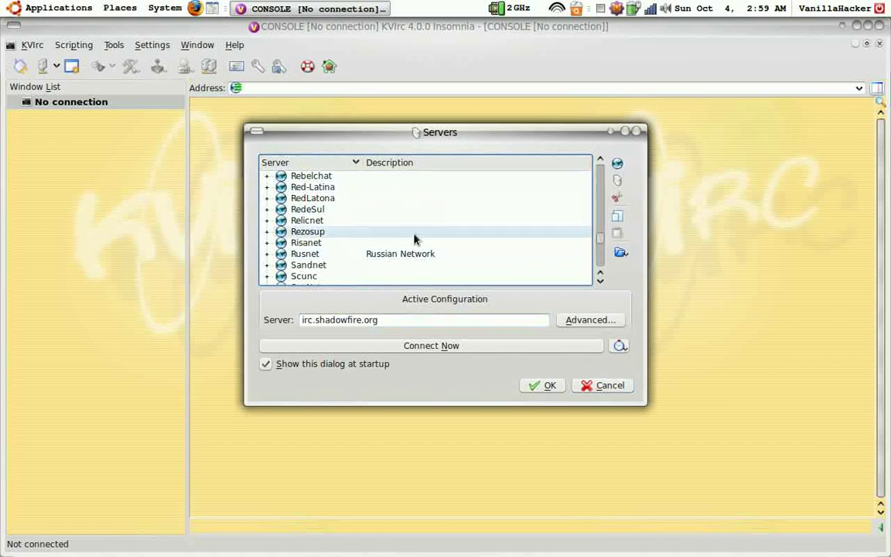
scroll(323, 229, "up", 3)
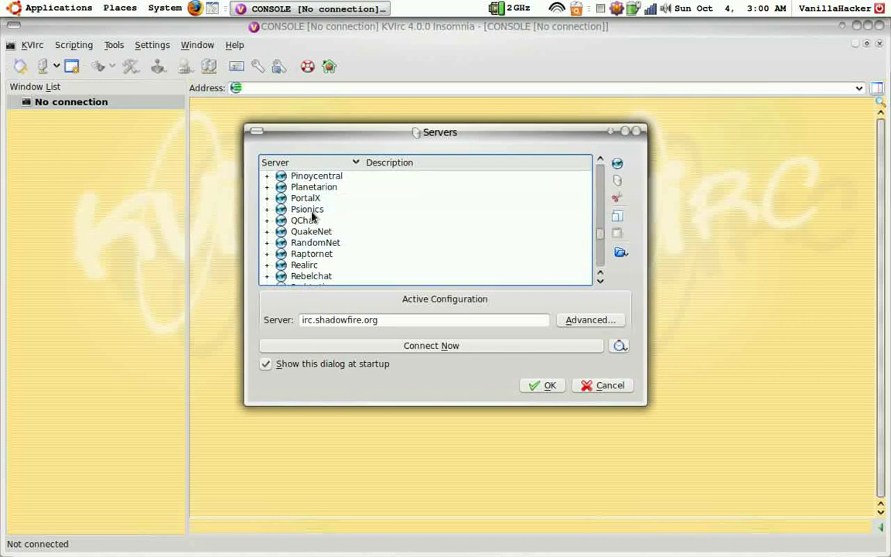
scroll(313, 216, "down", 5)
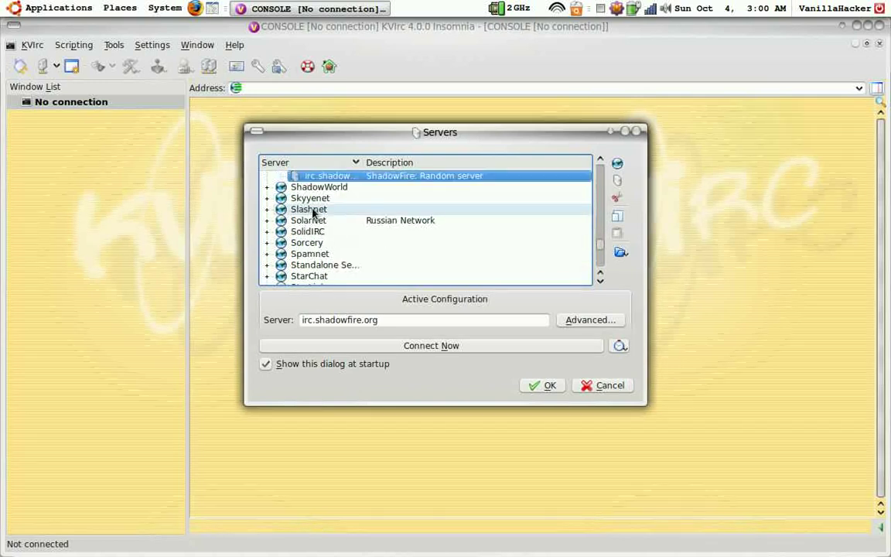
scroll(297, 205, "up", 1)
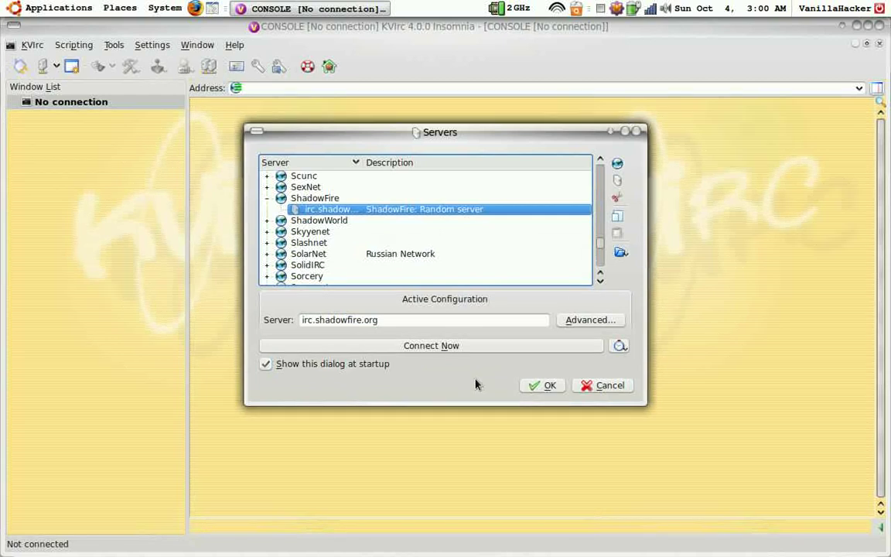
left_click(461, 349)
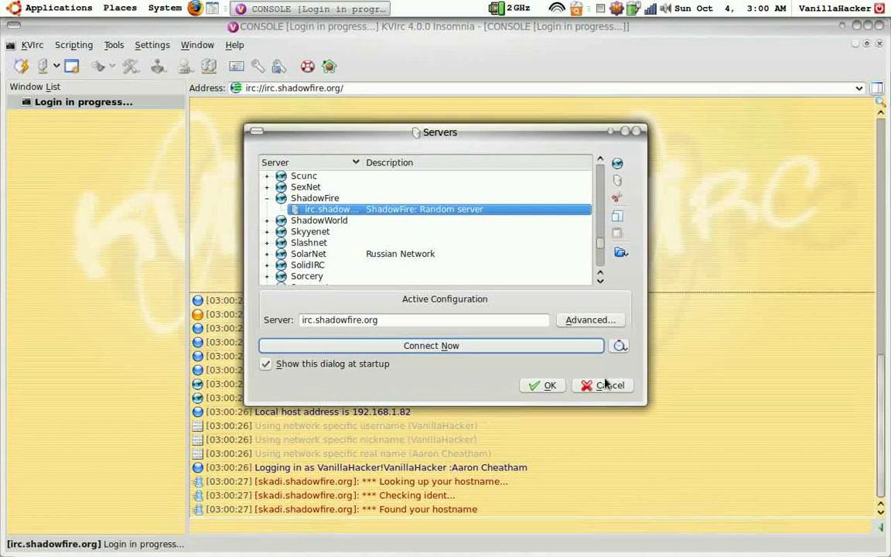
left_click(636, 134)
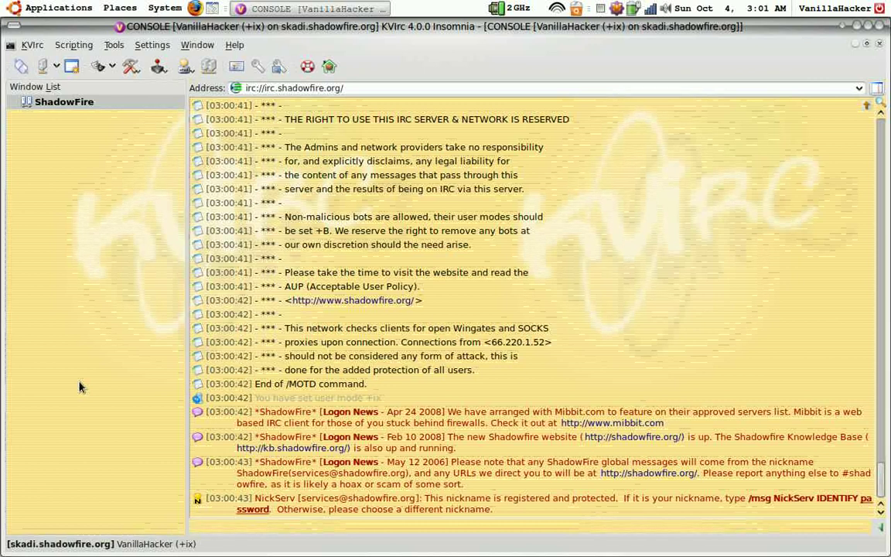
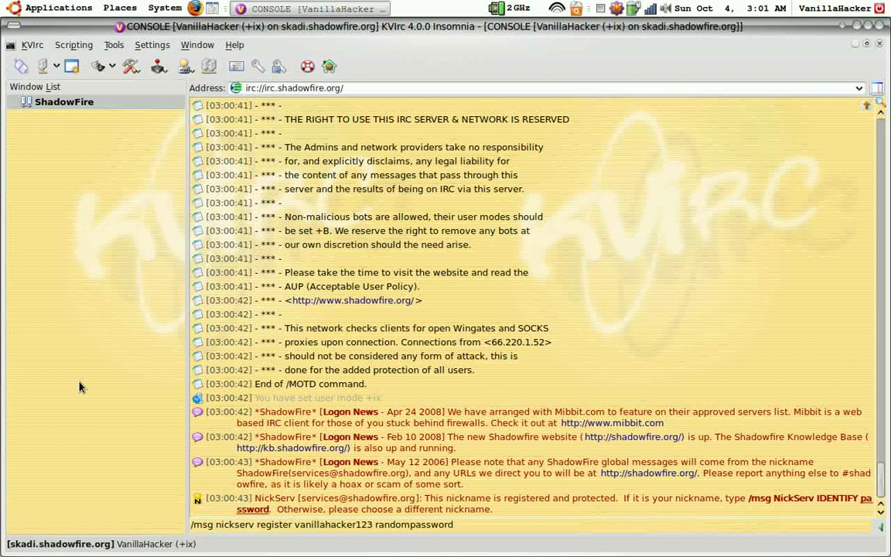
Step: Send NickServ a register command with the account password and e-mail address
key("Return")
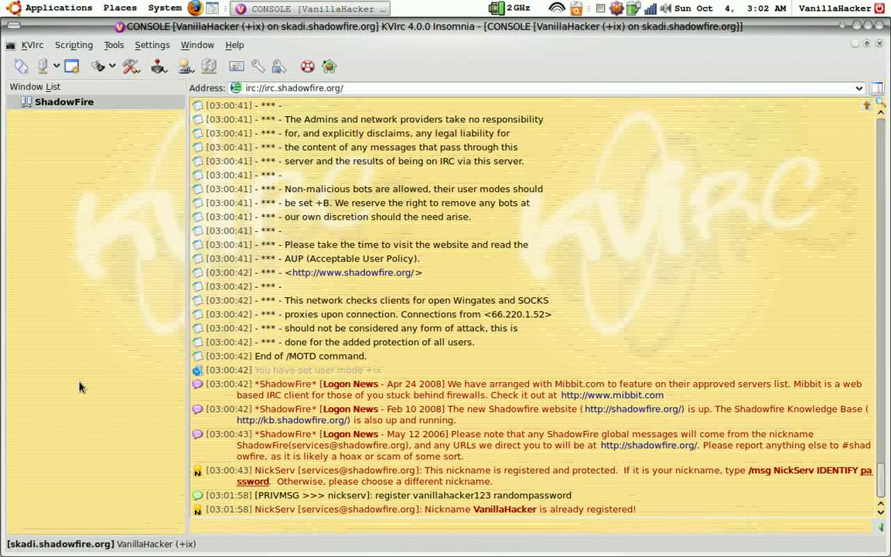
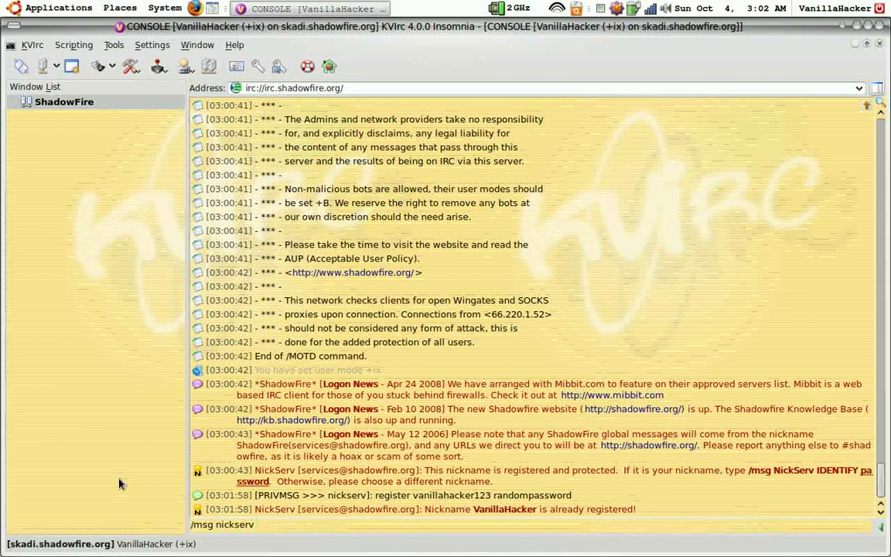
key("BackSpace")
key("BackSpace")
key("BackSpace")
key("BackSpace")
key("BackSpace")
key("BackSpace")
key("BackSpace")
key("BackSpace")
key("BackSpace")
key("BackSpace")
key("BackSpace")
key("BackSpace")
key("BackSpace")
key("BackSpace")
key("BackSpace")
key("BackSpace")
key("BackSpace")
key("BackSpace")
key("BackSpace")
key("BackSpace")
key("BackSpace")
key("BackSpace")
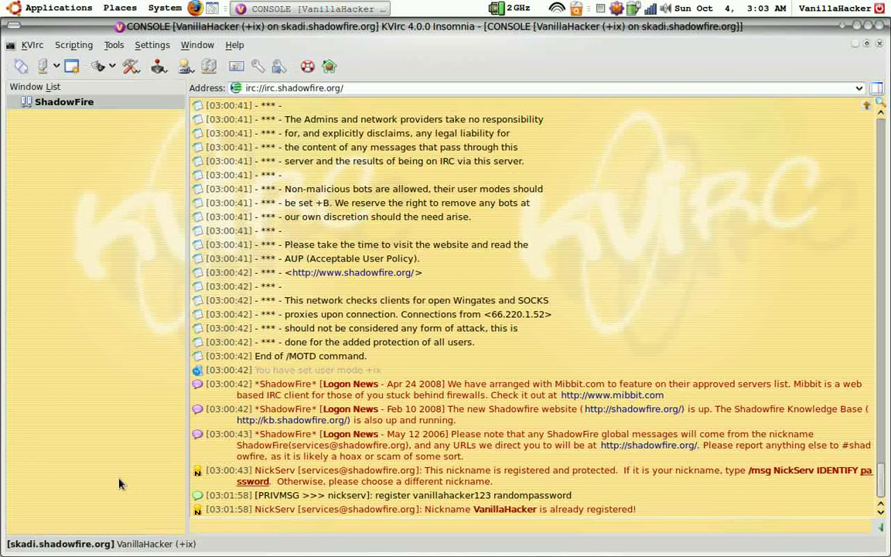
Step: Enter '/msg chanserv register' in the console input line without sending it
type("/msg")
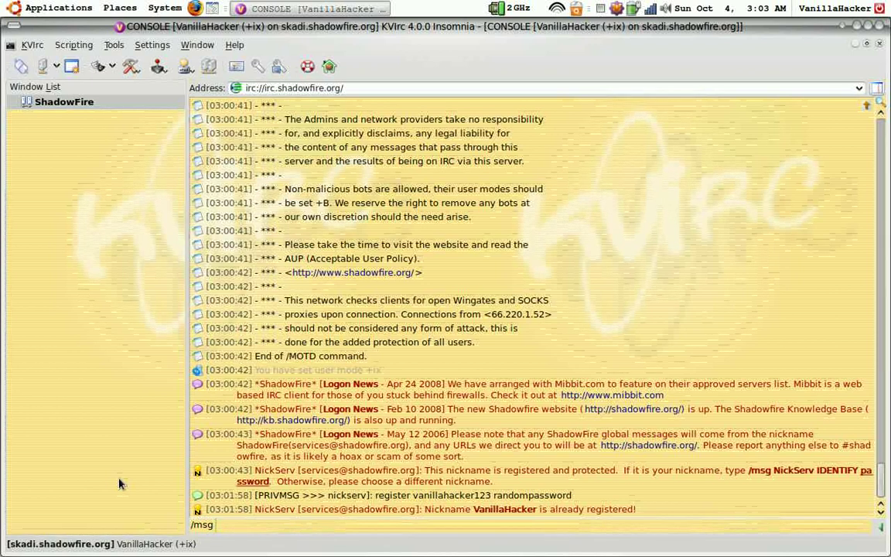
type(" chanserv register")
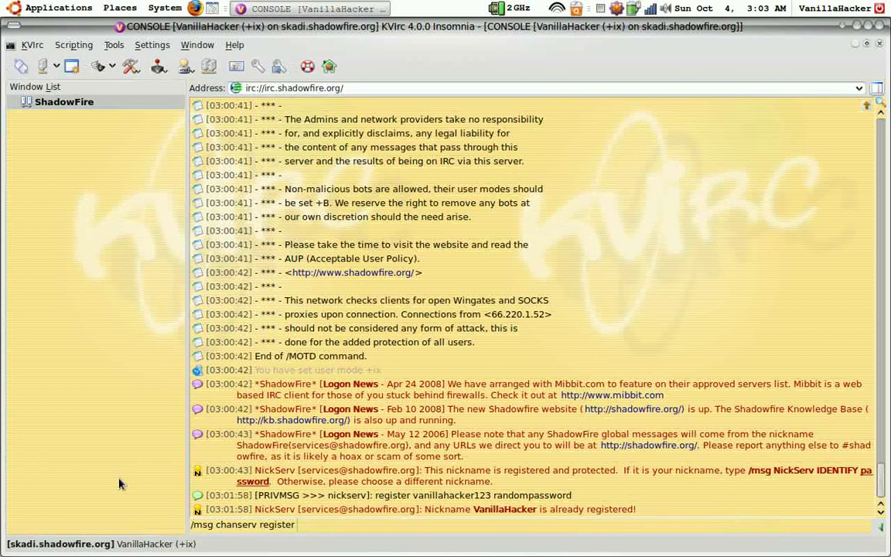
Step: Join the new channel #vanillahacker through Join Channel's Other... form
left_click(156, 68)
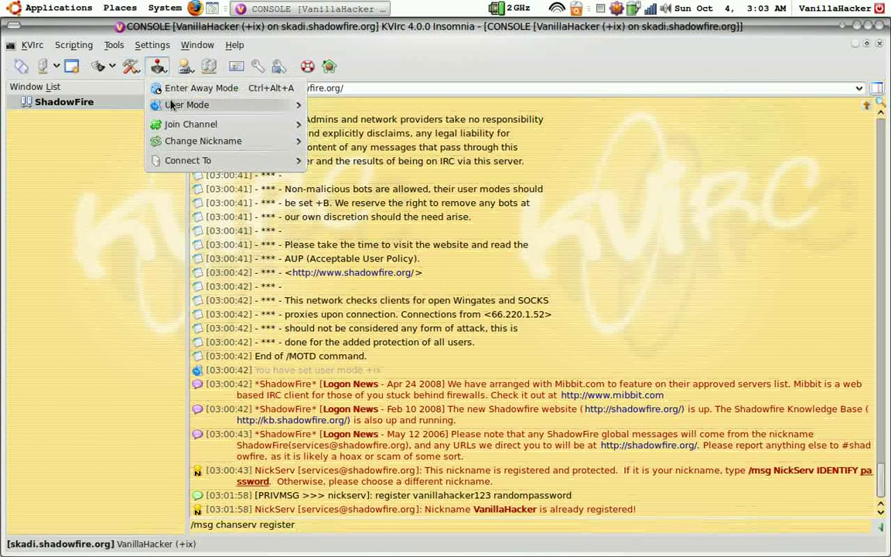
mouse_move(185, 130)
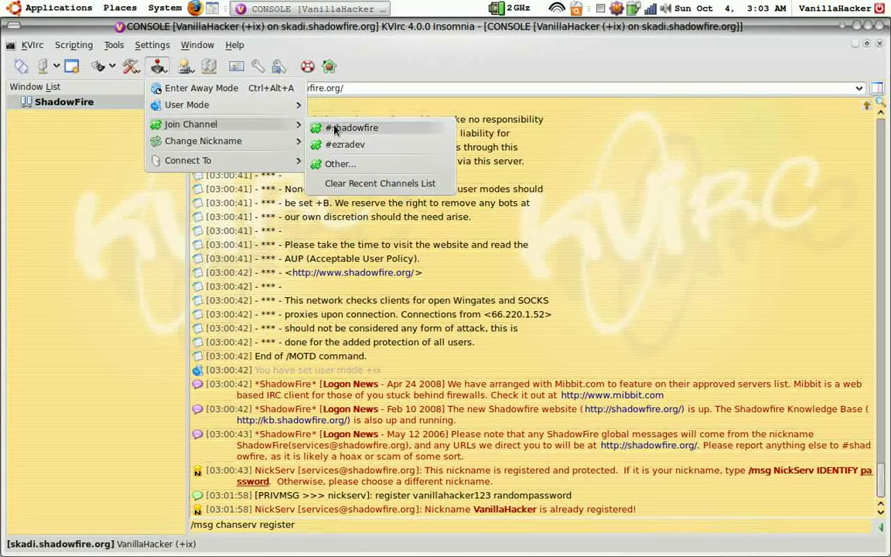
left_click(349, 172)
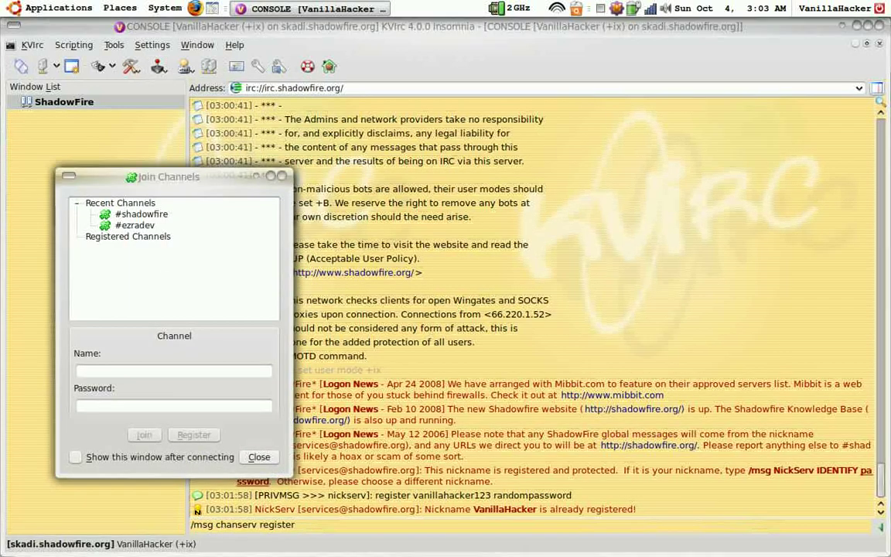
left_click(88, 373)
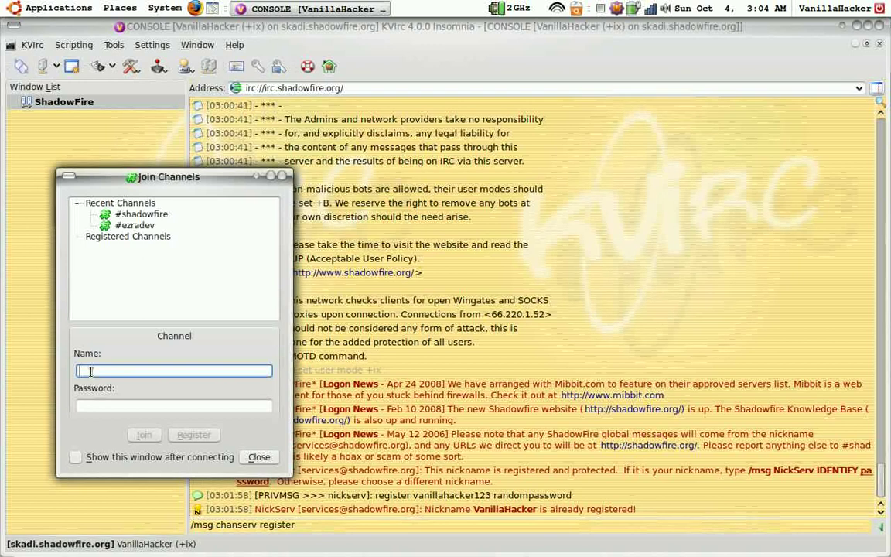
type("vanil")
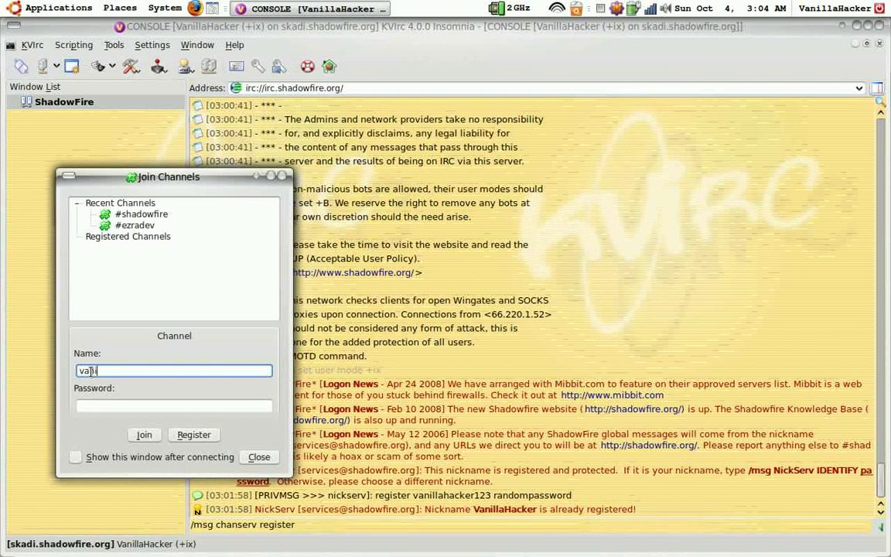
type("lahacker")
left_click(137, 436)
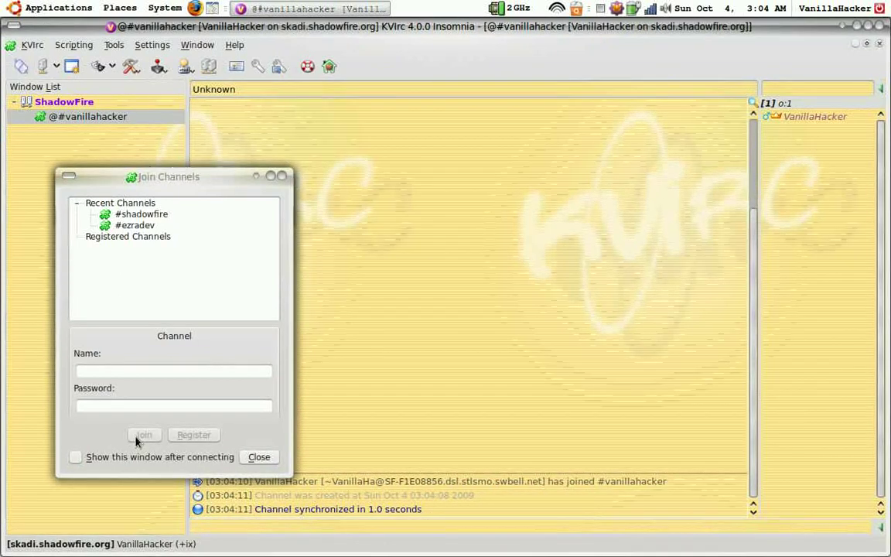
Step: Close the Join Channels dialog and switch back to the ShadowFire console window
left_click(281, 175)
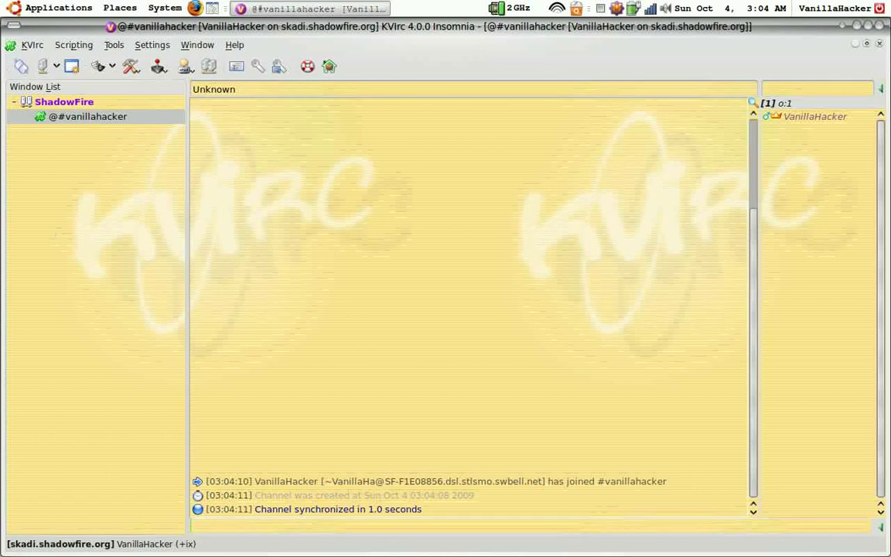
left_click(88, 107)
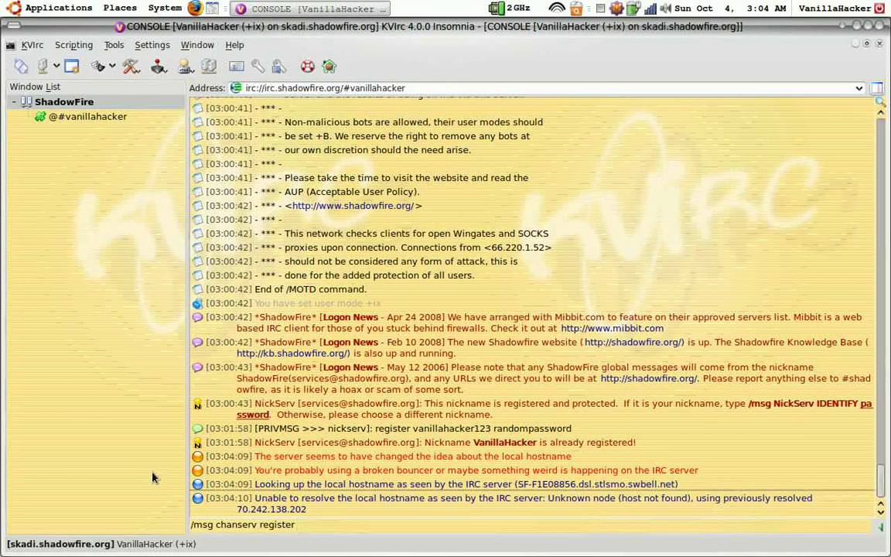
Step: Send the ChanServ register request for #vanillahacker, then recall the command
type("#")
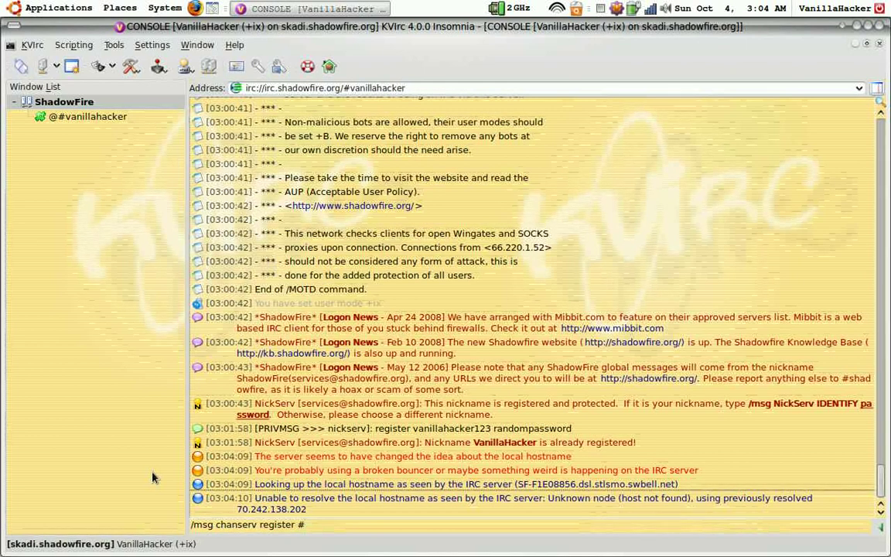
type("vanillahacker")
key("Return")
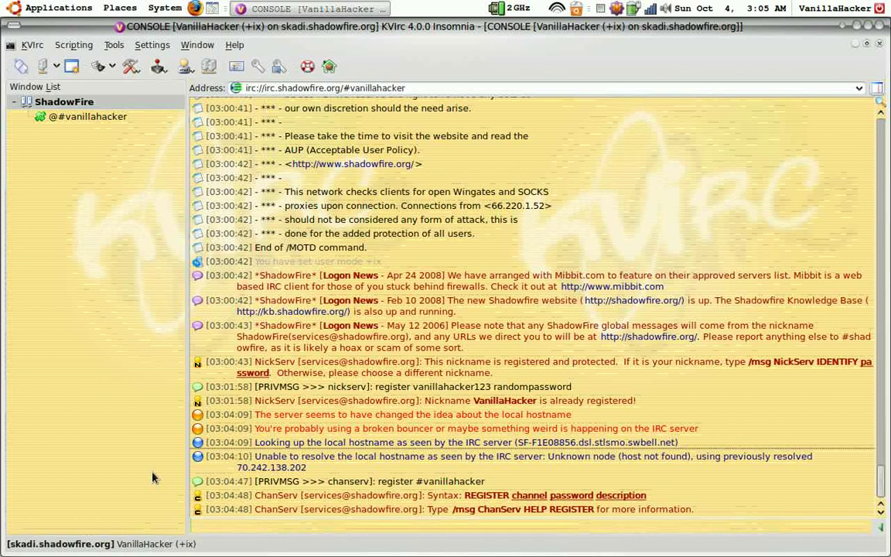
key("Up")
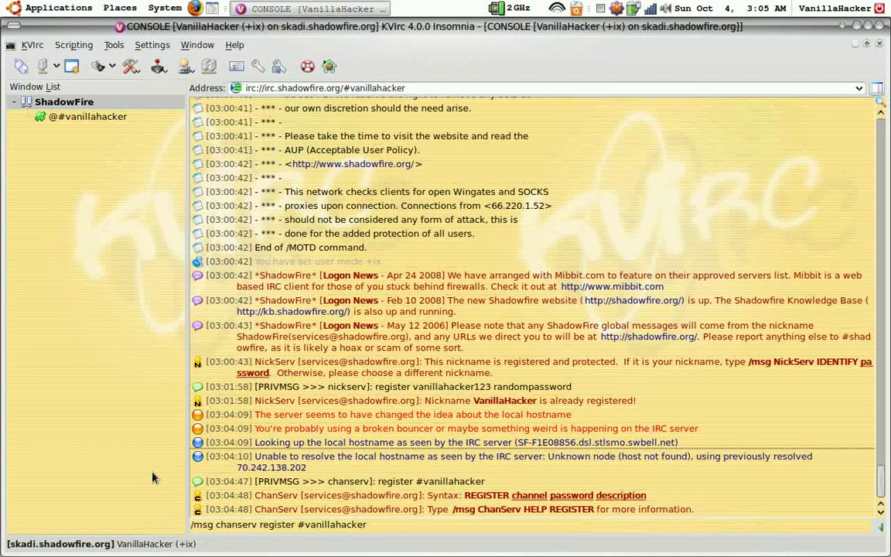
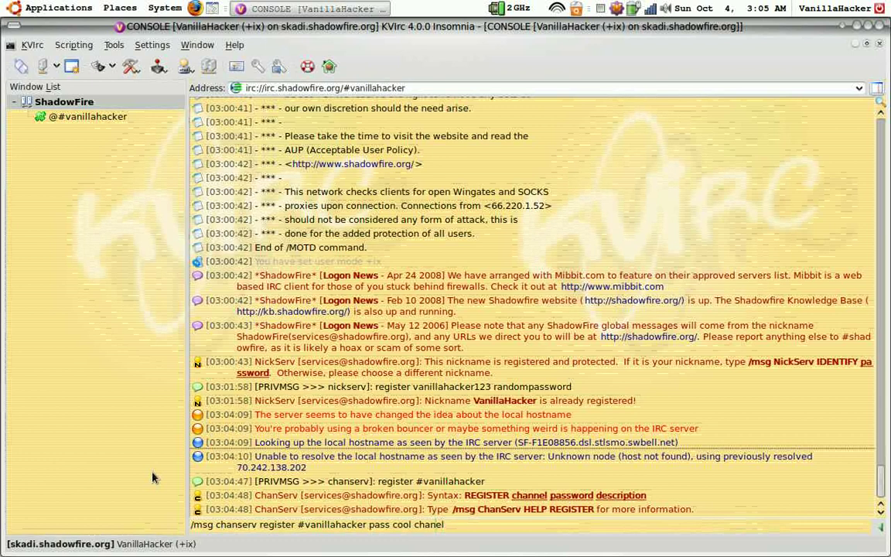
Step: Add a channel password and the description 'cool channel' to the recalled command and send it
key("Left")
key("Left")
type("n")
key("Return")
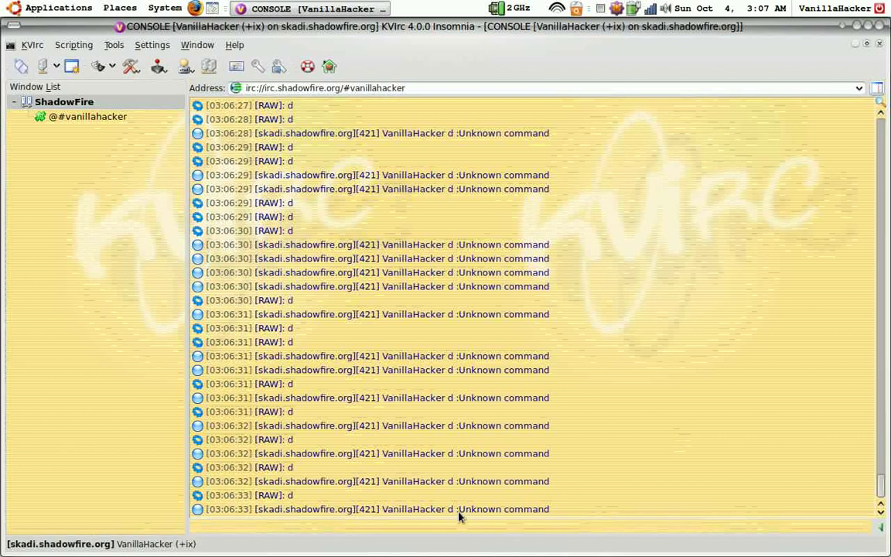
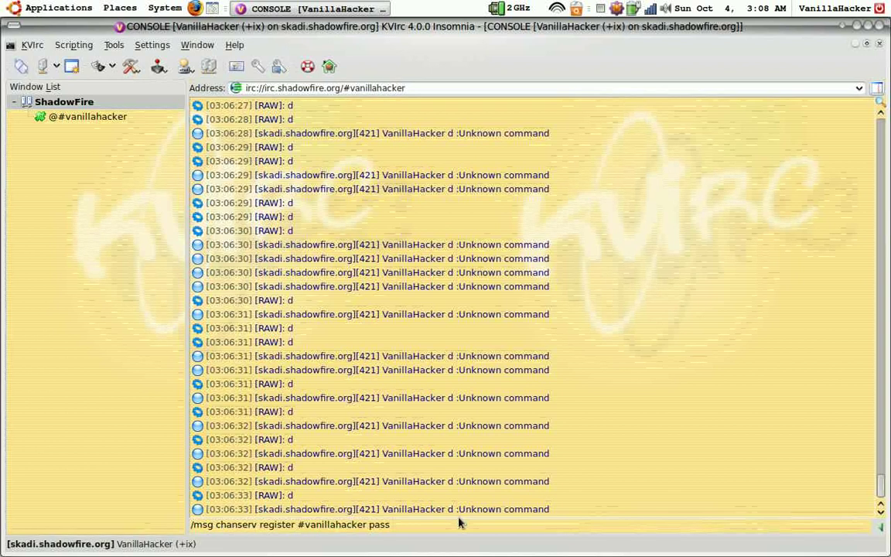
Step: Register #vanillahacker with ChanServ using a channel password and the description 'cool'
key("Return")
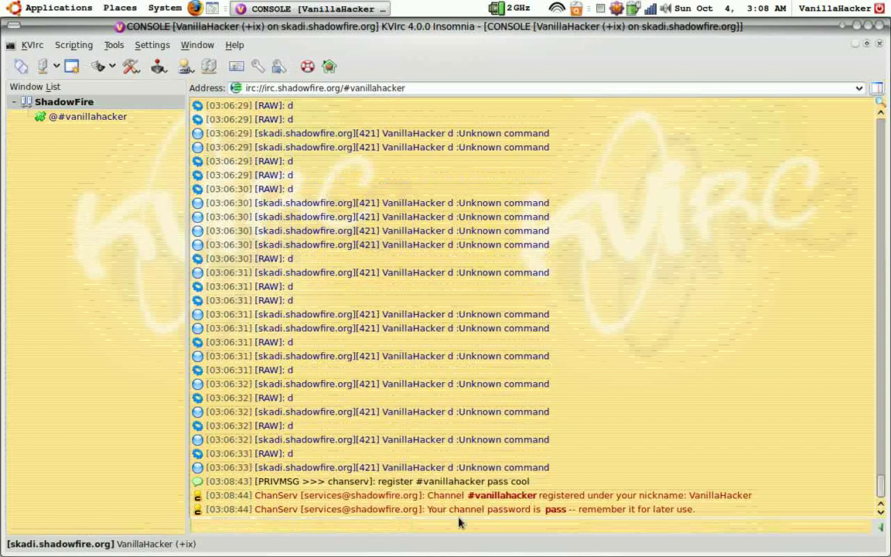